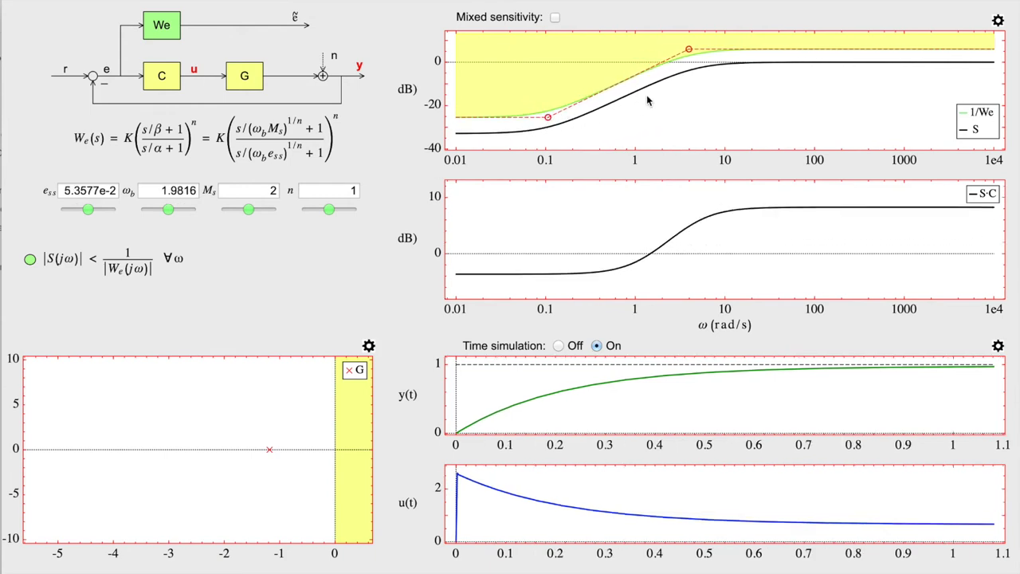
# Step: Display the computed controller C and raise the low-frequency corner of the 1/We bound to about -23 dB
pyautogui.click(158, 85)
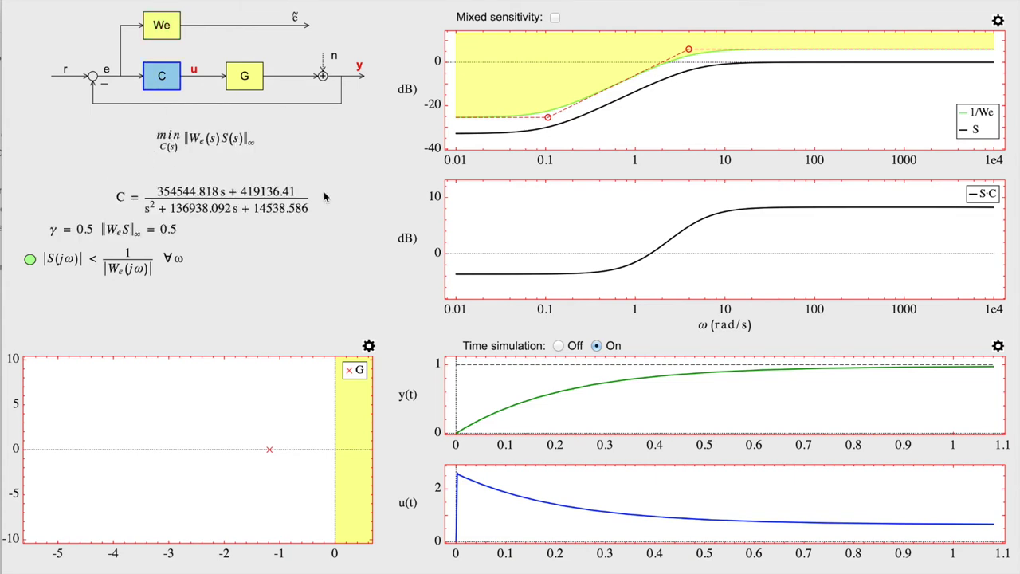
pyautogui.moveTo(548, 119)
pyautogui.mouseDown()
pyautogui.moveTo(546, 109)
pyautogui.moveTo(547, 117)
pyautogui.mouseUp()
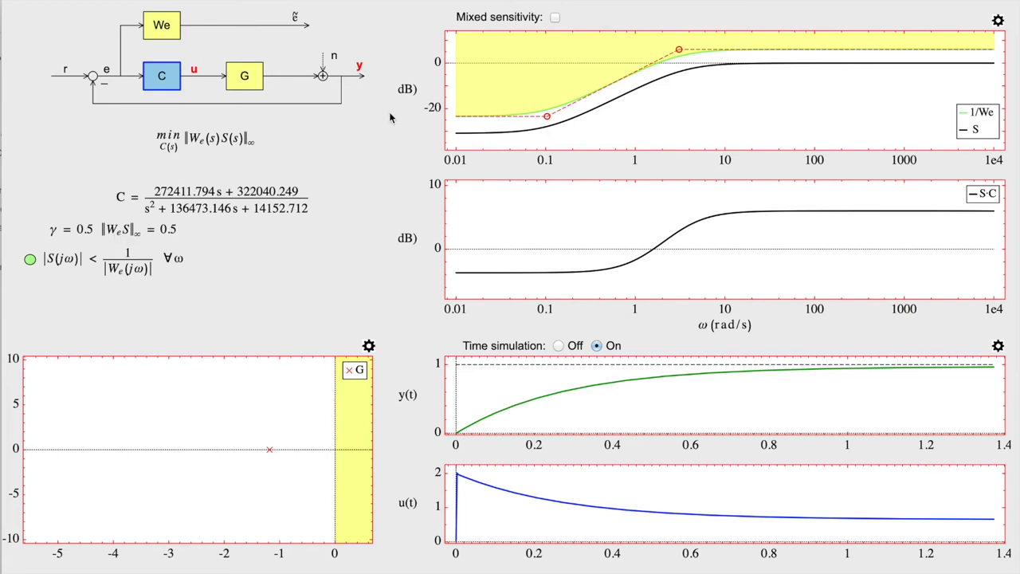
# Step: Enable mixed sensitivity, display the Wu weight, and adjust the corner points of the 1/Wu and 1/We bounds
pyautogui.click(556, 18)
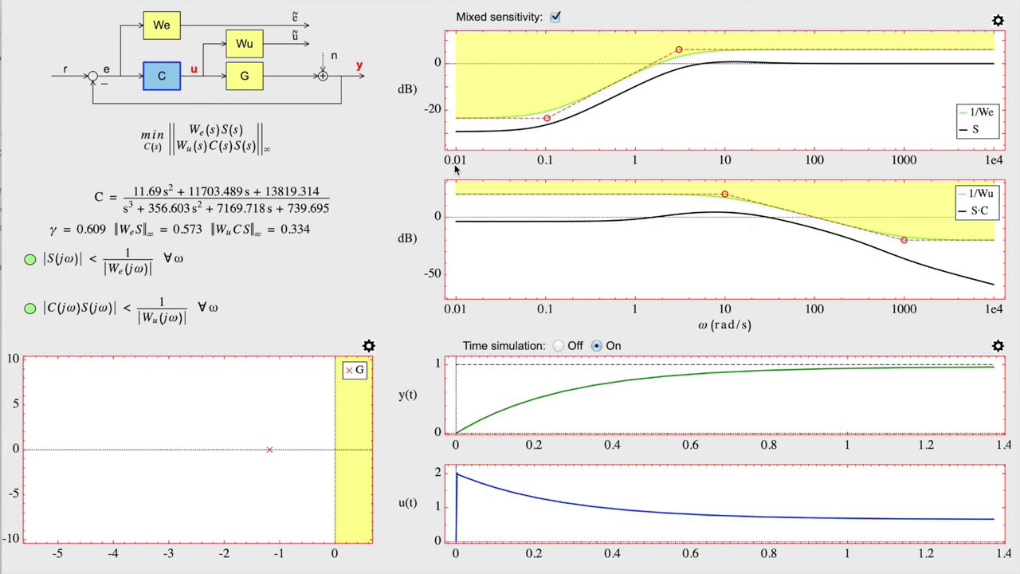
pyautogui.click(251, 54)
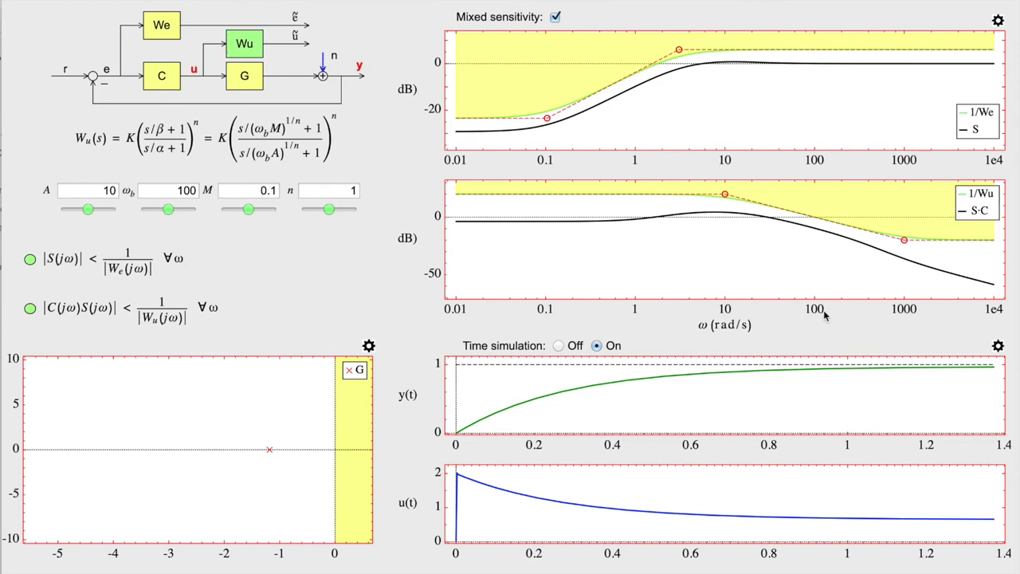
pyautogui.moveTo(908, 248)
pyautogui.mouseDown()
pyautogui.moveTo(915, 260)
pyautogui.moveTo(906, 262)
pyautogui.moveTo(908, 239)
pyautogui.mouseUp()
pyautogui.moveTo(693, 195)
pyautogui.mouseDown()
pyautogui.moveTo(674, 200)
pyautogui.moveTo(684, 199)
pyautogui.mouseUp()
pyautogui.moveTo(678, 51); pyautogui.dragTo(687, 53)
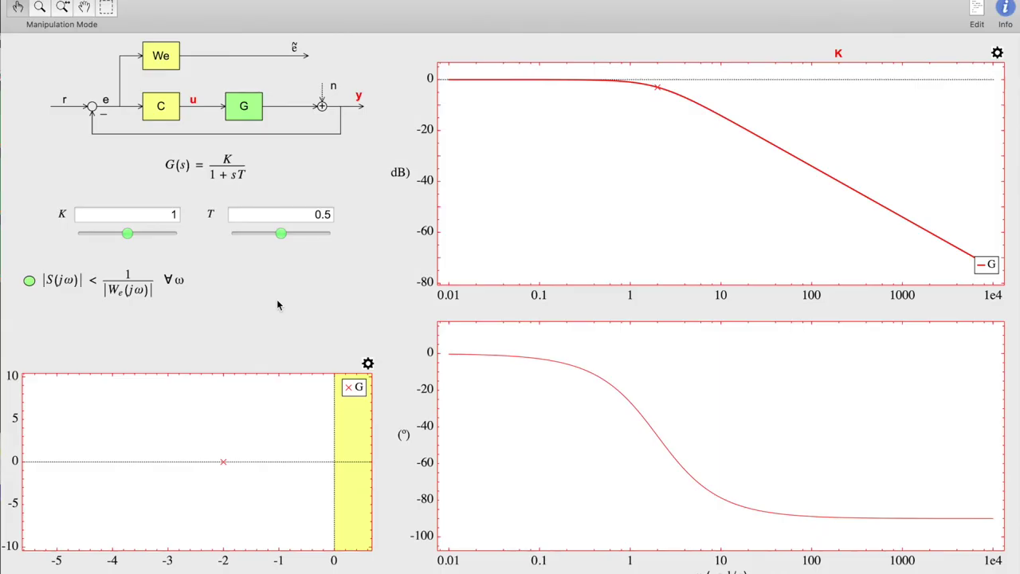
# Step: Change the plant G to the K/(1+s)^n model and set its order n to 3
pyautogui.click(247, 115)
pyautogui.doubleClick(247, 116)
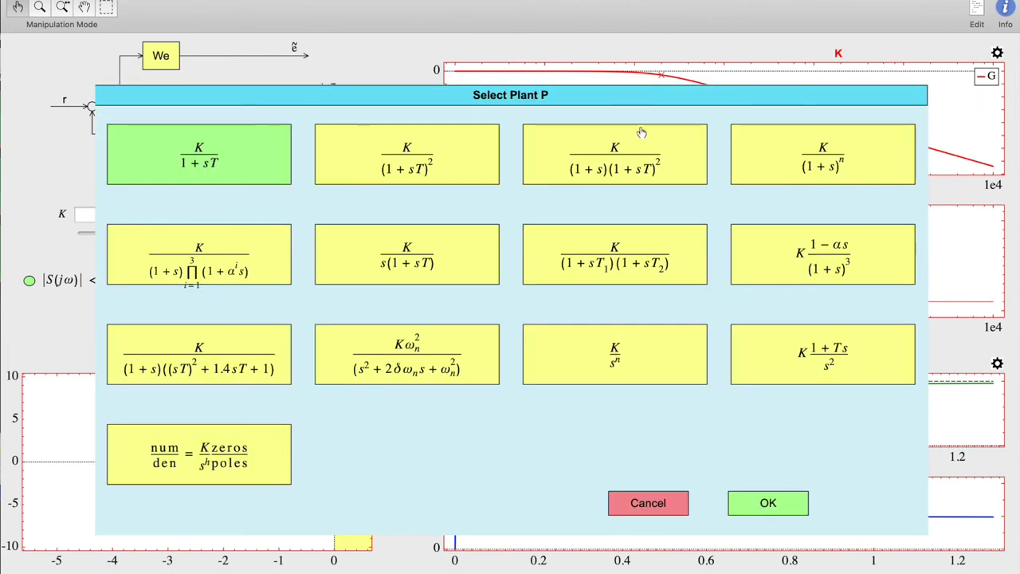
pyautogui.click(832, 167)
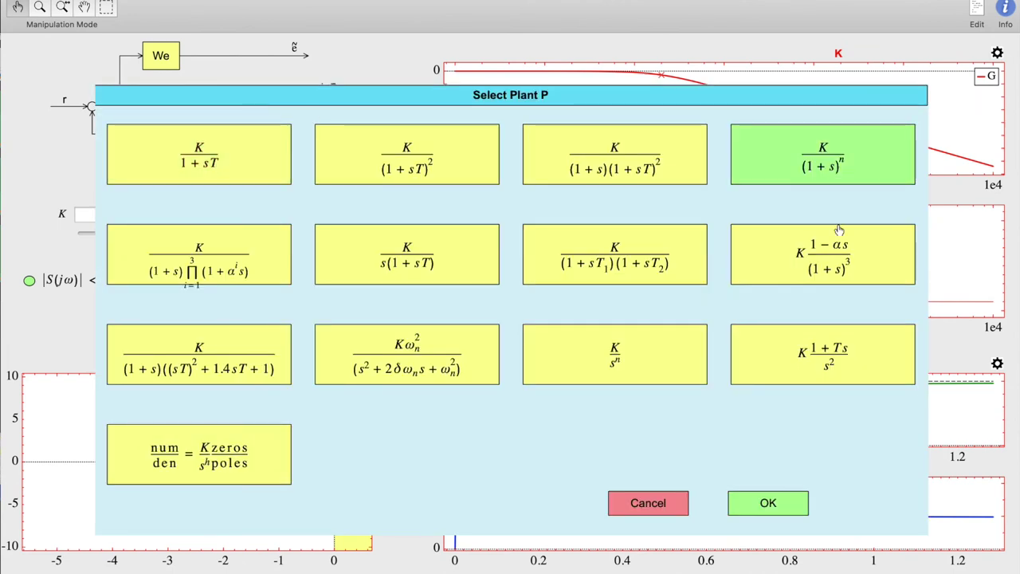
pyautogui.click(768, 503)
pyautogui.doubleClick(328, 215)
pyautogui.write('3')
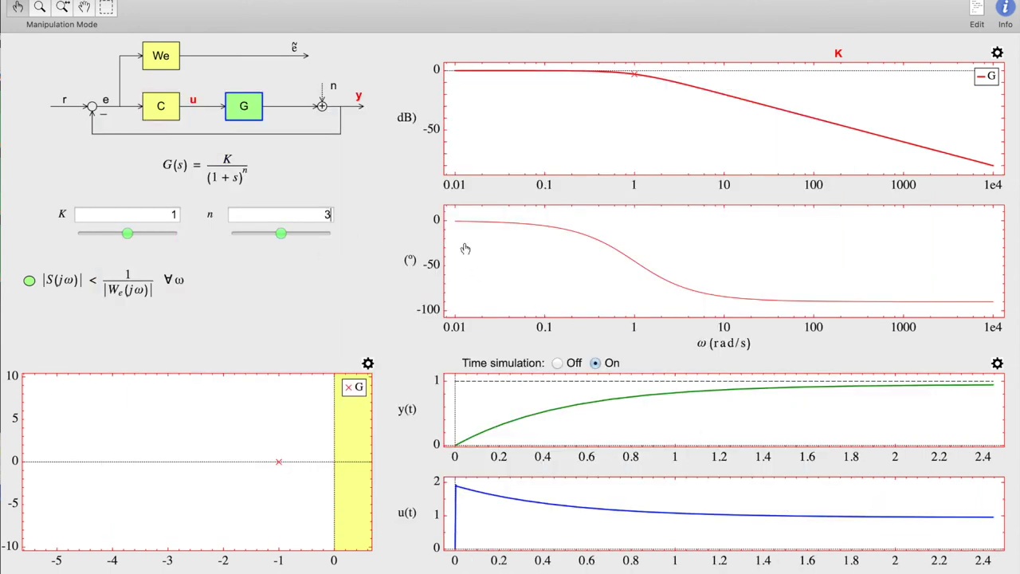
pyautogui.press('Return')
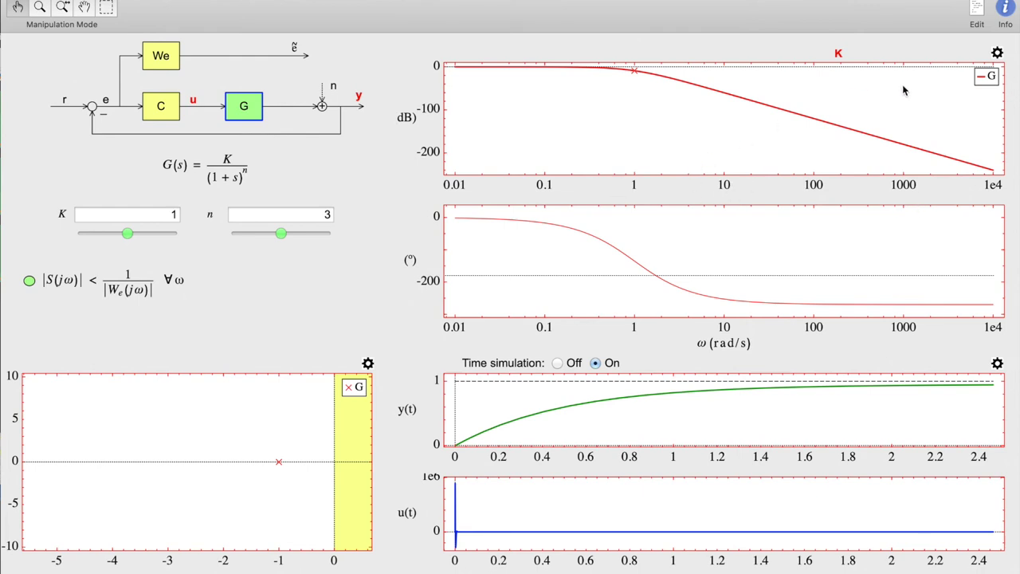
# Step: Lock the scale of the frequency plots and set the frequency range from 1e-10 to 1e-3
pyautogui.click(998, 54)
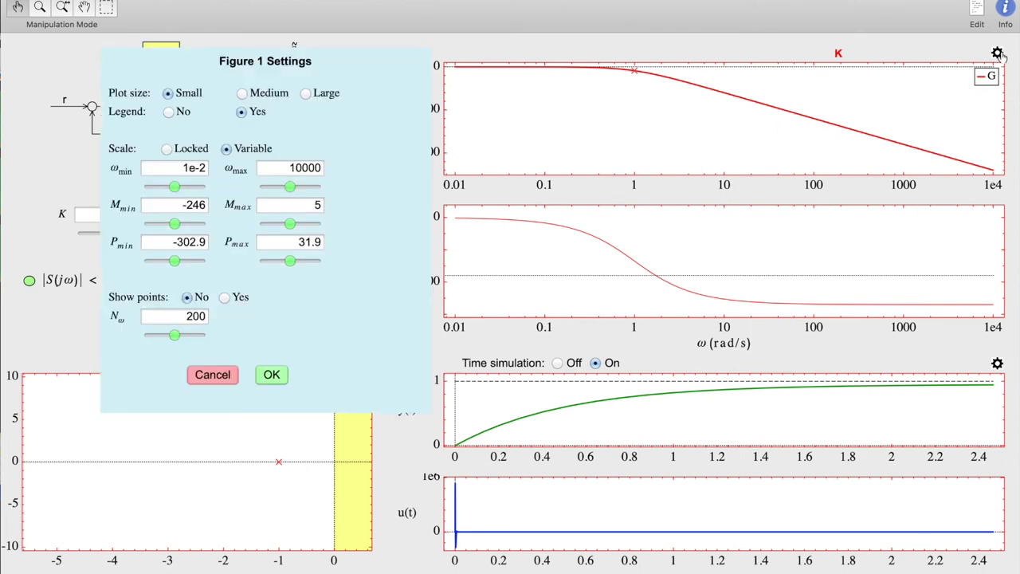
pyautogui.click(167, 149)
pyautogui.click(183, 174)
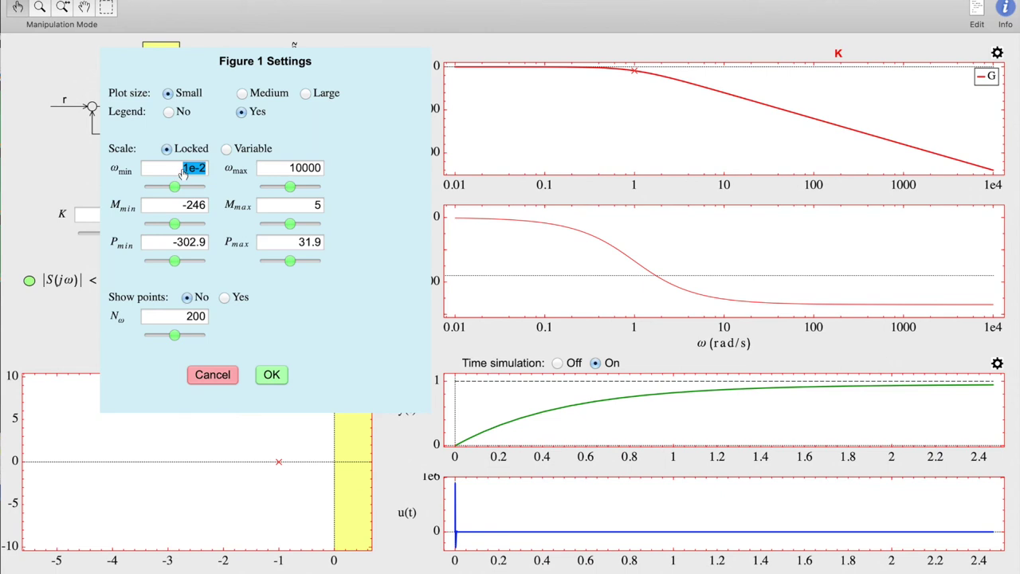
pyautogui.write('1e-10')
pyautogui.click(294, 172)
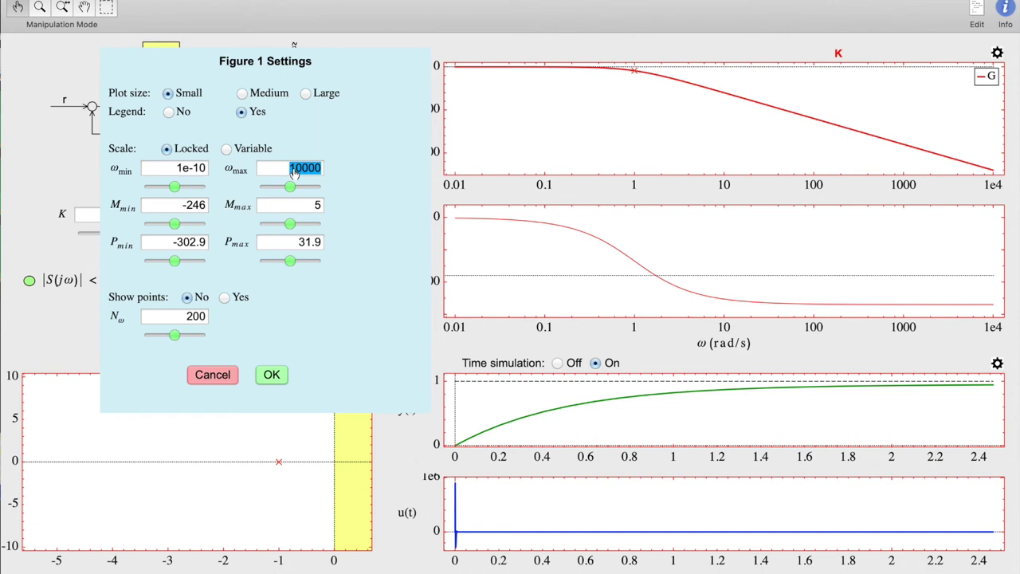
pyautogui.write('1e-3')
# Step: Set the magnitude range to -80 to 10 and the phase range to -100 to 100, and apply the plot settings
pyautogui.click(184, 208)
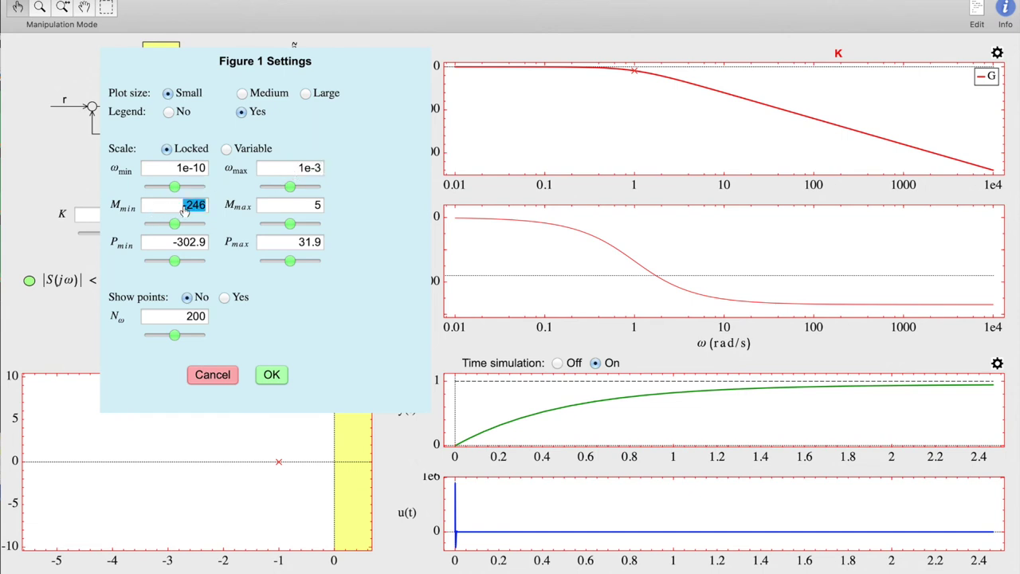
pyautogui.write('-80')
pyautogui.click(318, 206)
pyautogui.write('10')
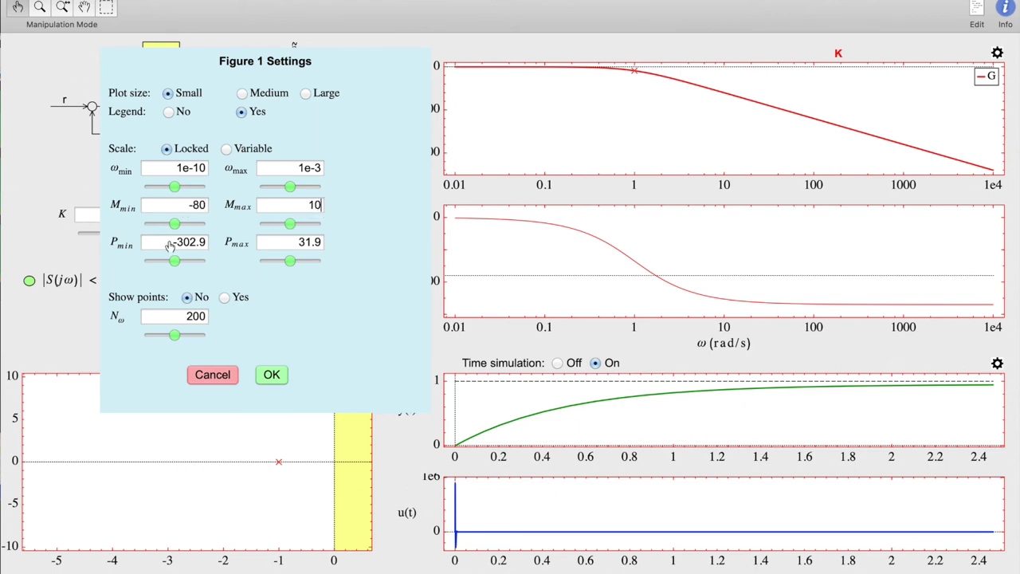
pyautogui.click(199, 247)
pyautogui.write('-100')
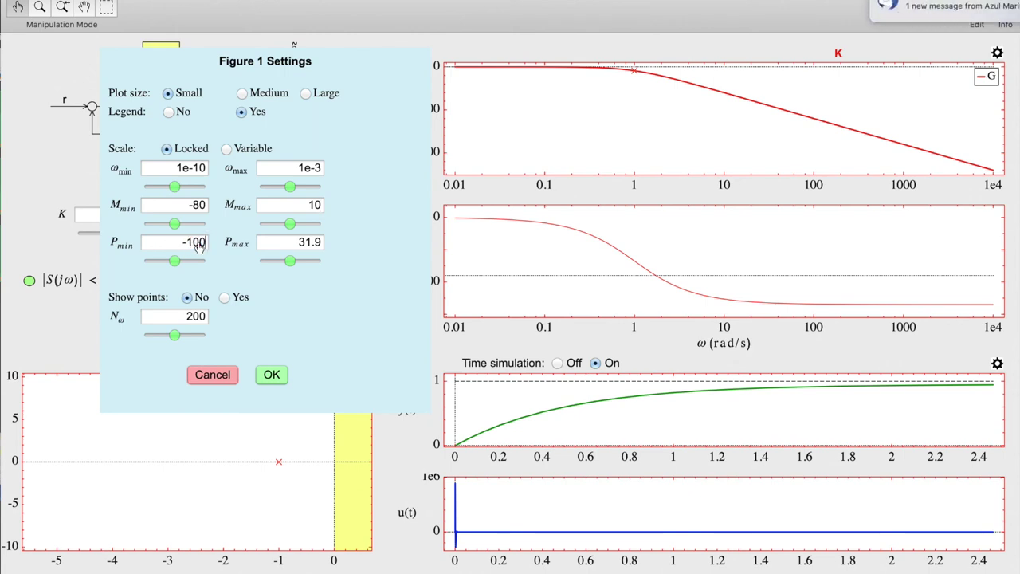
pyautogui.click(310, 245)
pyautogui.write('100')
pyautogui.click(278, 379)
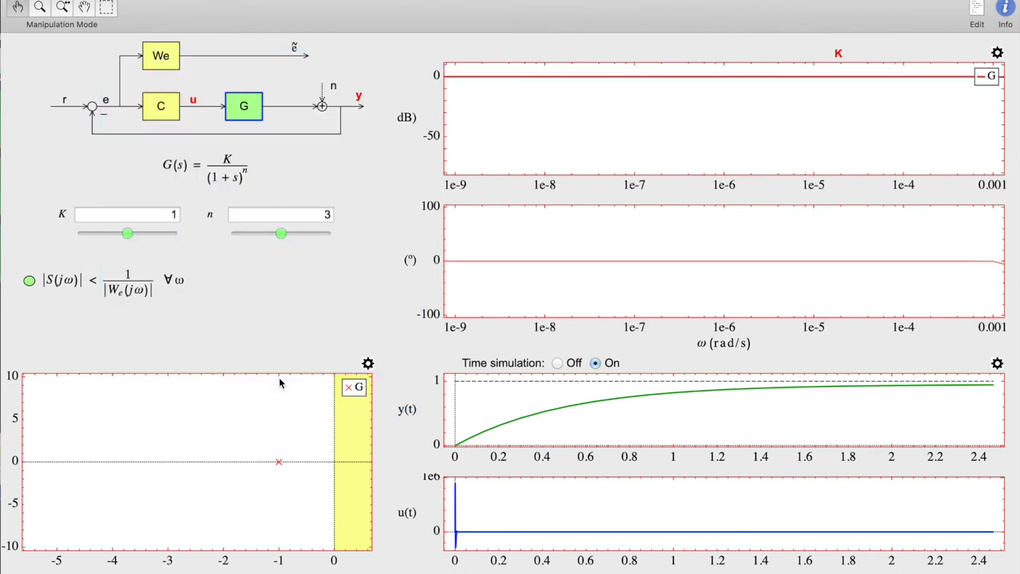
# Step: Set the We weight's bandwidth ωb to 5e-5 and its steady-state error e_ss to 0.001
pyautogui.click(161, 70)
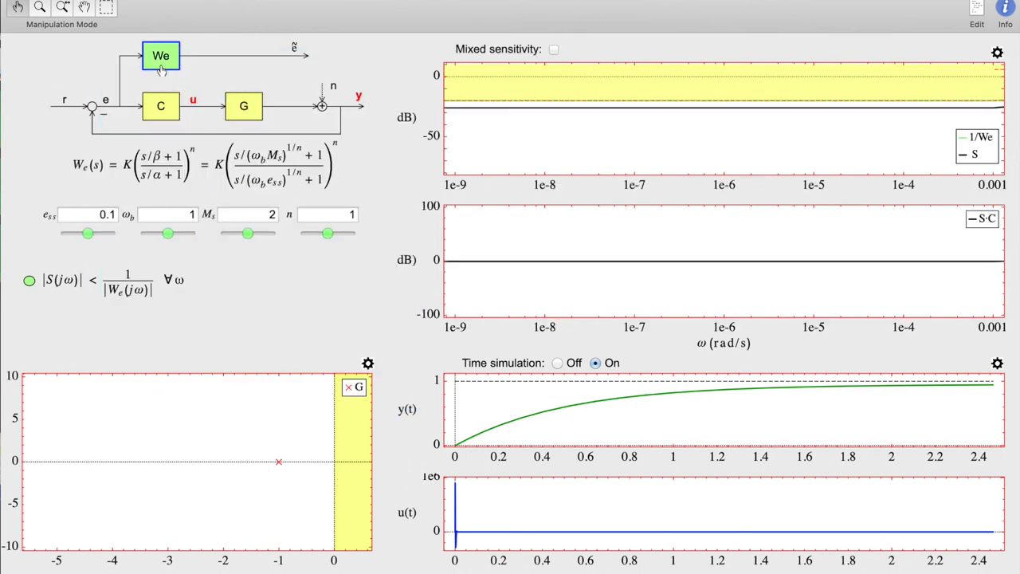
pyautogui.doubleClick(188, 219)
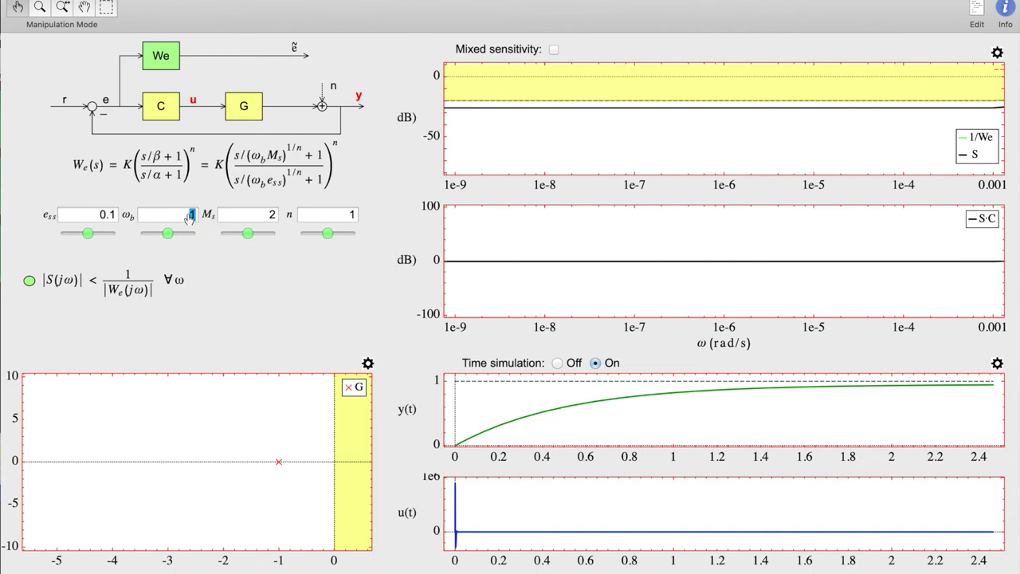
pyautogui.write('5e-5')
pyautogui.doubleClick(104, 216)
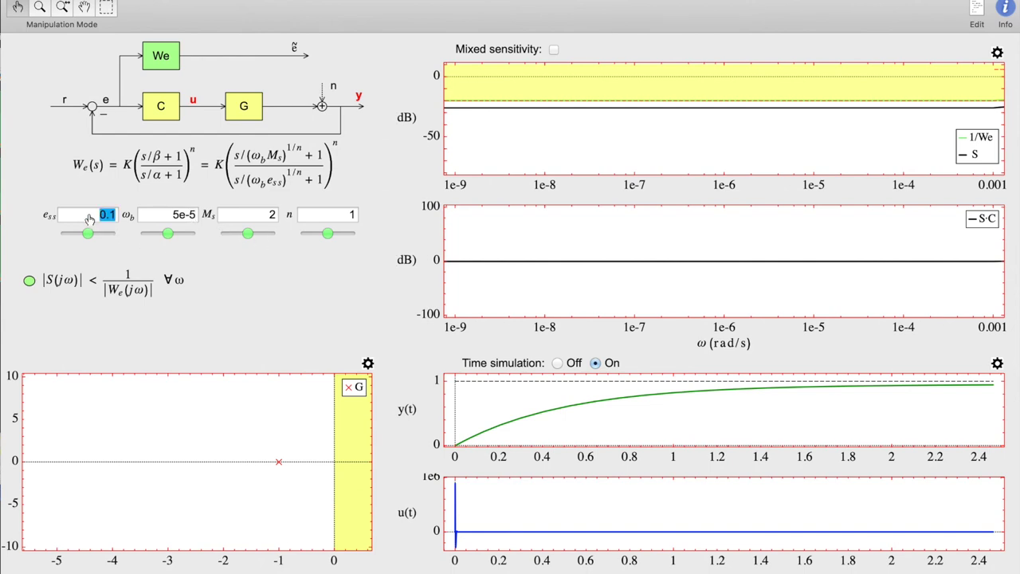
pyautogui.click(112, 217)
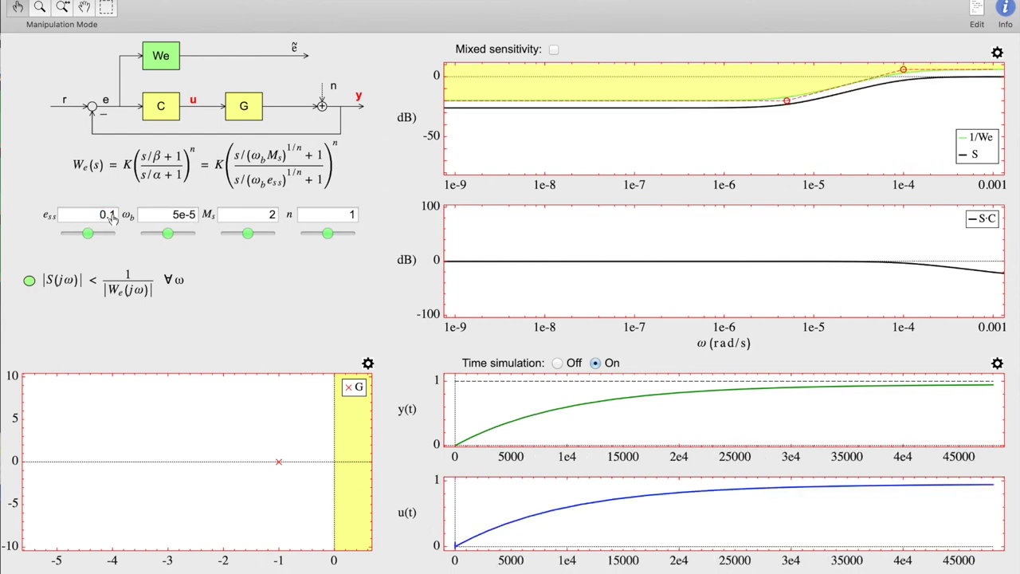
pyautogui.moveTo(95, 218); pyautogui.dragTo(109, 220)
pyautogui.write('0.001')
pyautogui.press('Return')
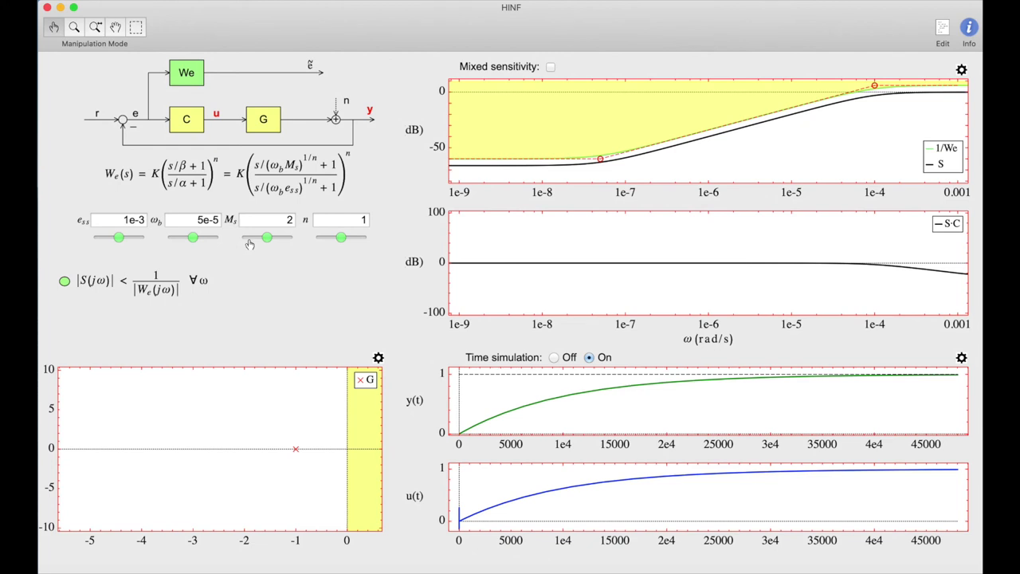
# Step: Set the We weight's bandwidth ωb to 1
pyautogui.doubleClick(207, 223)
pyautogui.write('1')
pyautogui.press('Return')
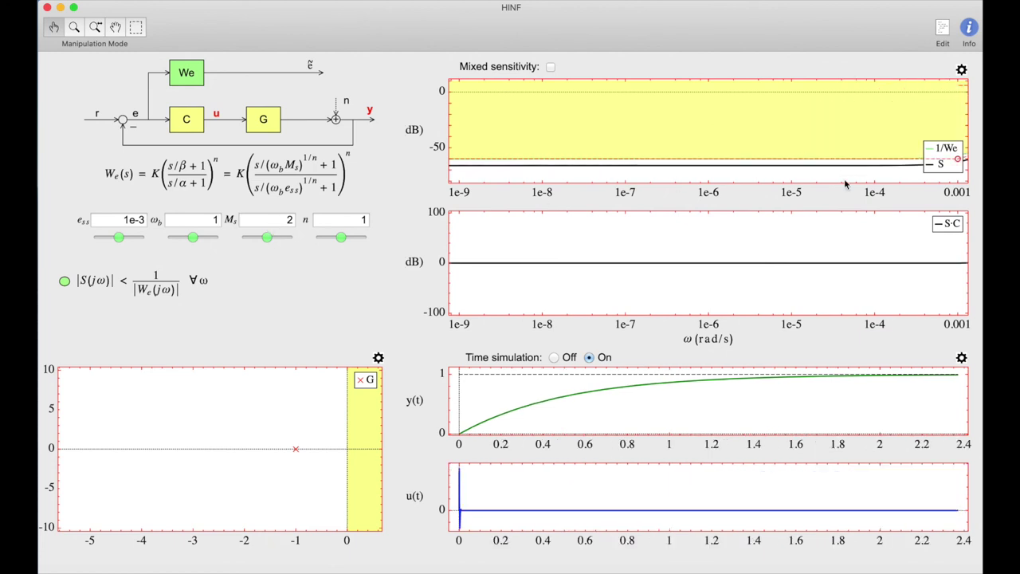
# Step: Set the frequency range of the Figure 1 plots from 1e-3 to 1e3 and apply it
pyautogui.click(962, 71)
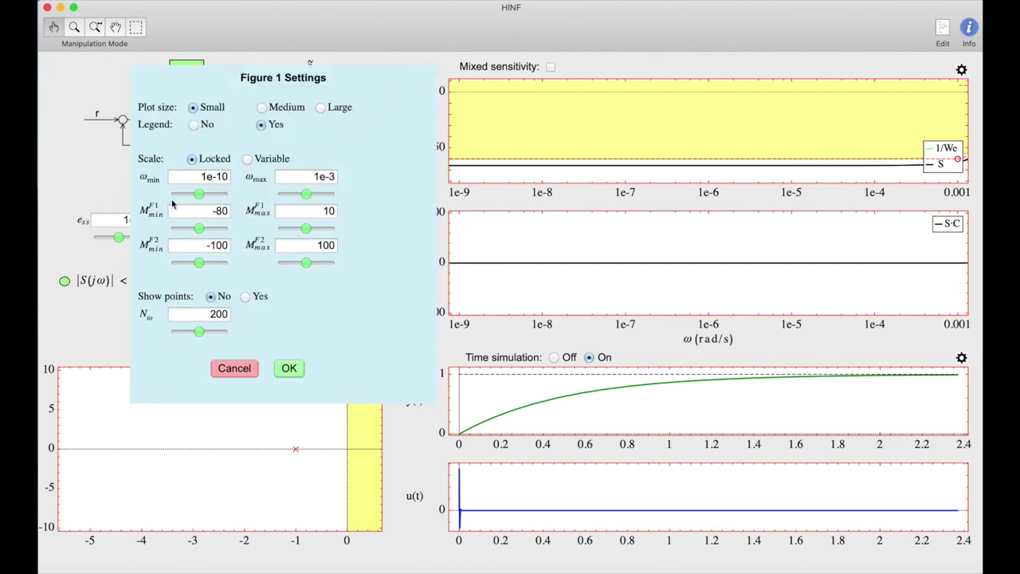
pyautogui.doubleClick(211, 179)
pyautogui.press('BackSpace')
pyautogui.write('1e-3')
pyautogui.doubleClick(322, 177)
pyautogui.write('1e3')
pyautogui.click(294, 371)
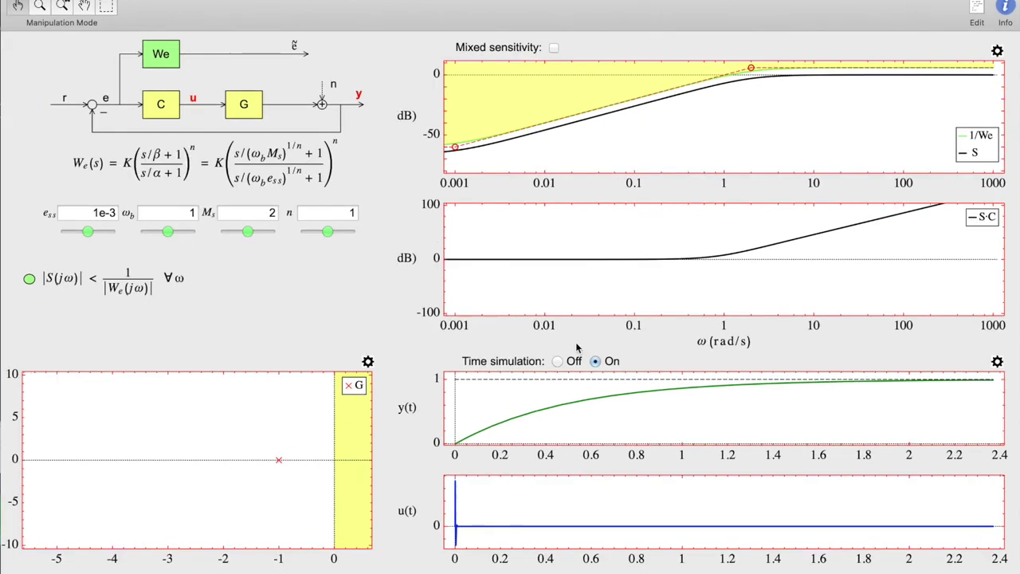
# Step: Enable mixed sensitivity and raise the 1/Wu bound's low-frequency corner to about 40 dB and its high-frequency corner to about -10 dB
pyautogui.click(555, 51)
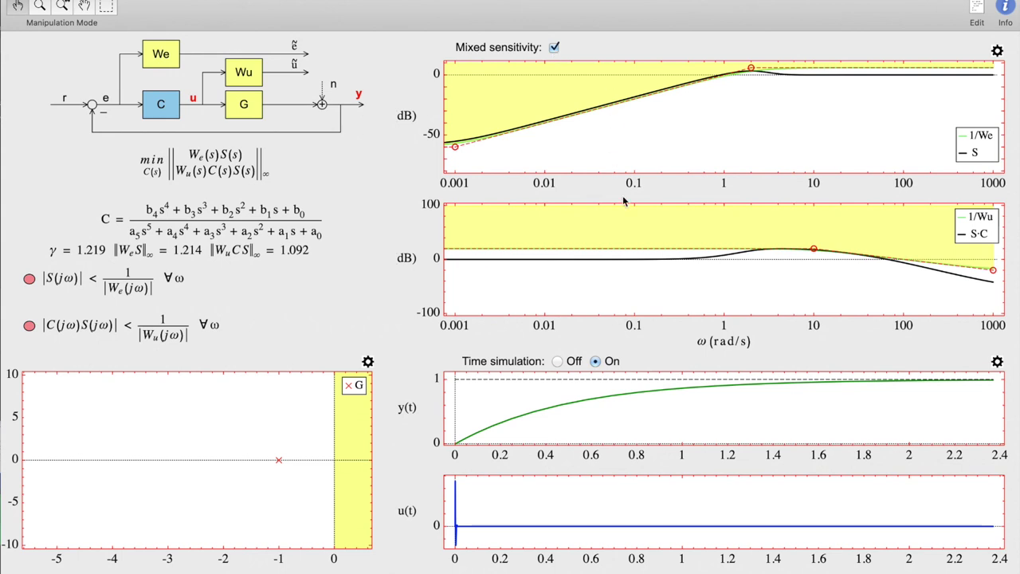
pyautogui.moveTo(813, 250); pyautogui.dragTo(816, 242)
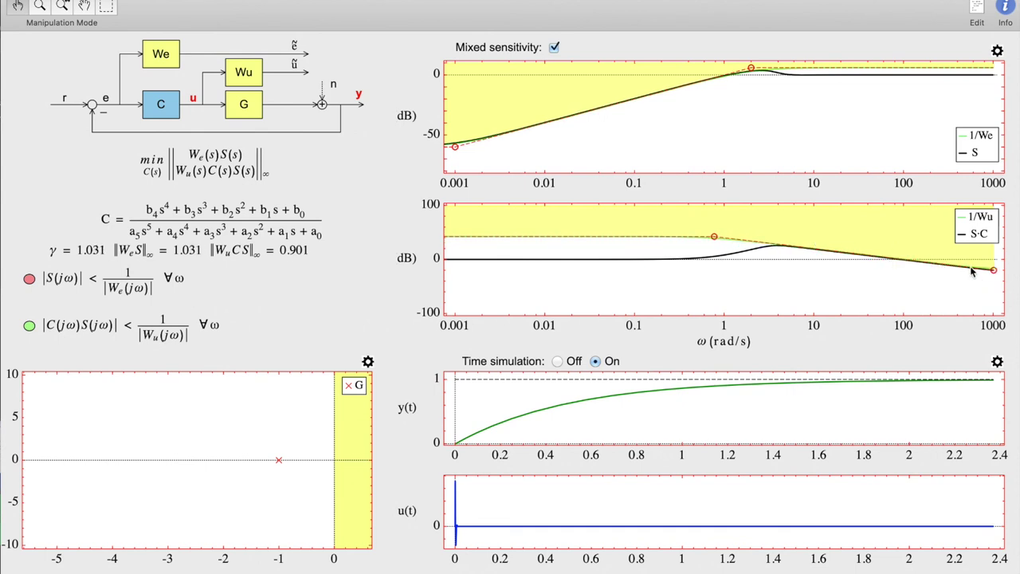
pyautogui.moveTo(994, 271); pyautogui.dragTo(995, 265)
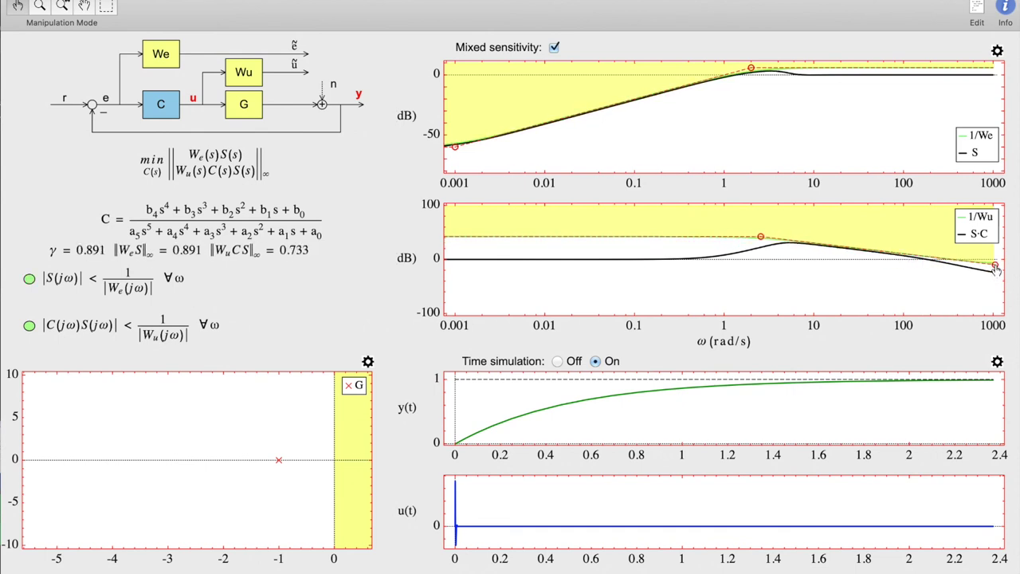